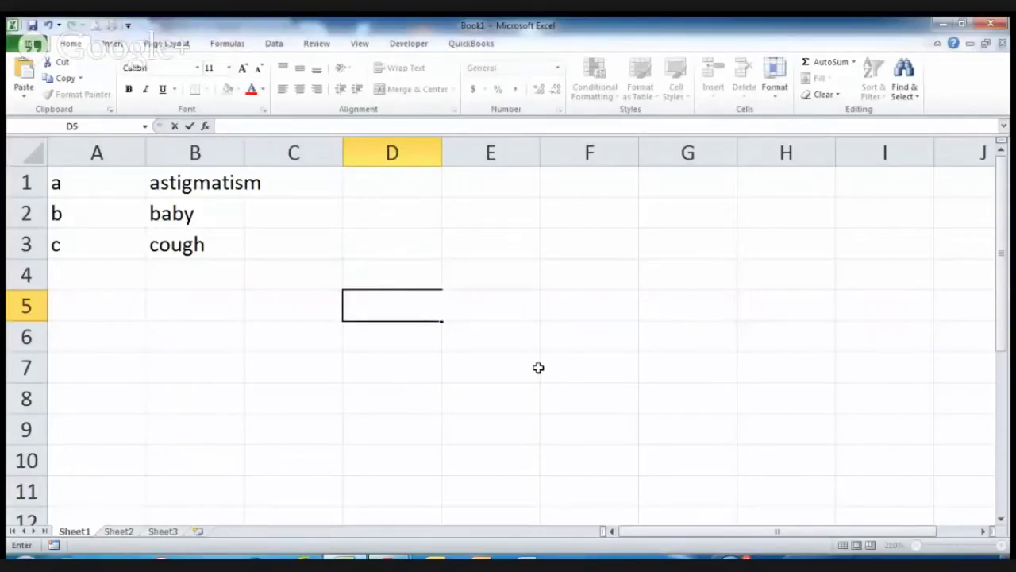
- Clear the faulty formula from D5 and enter the title "receipt" in E4
key(Escape)
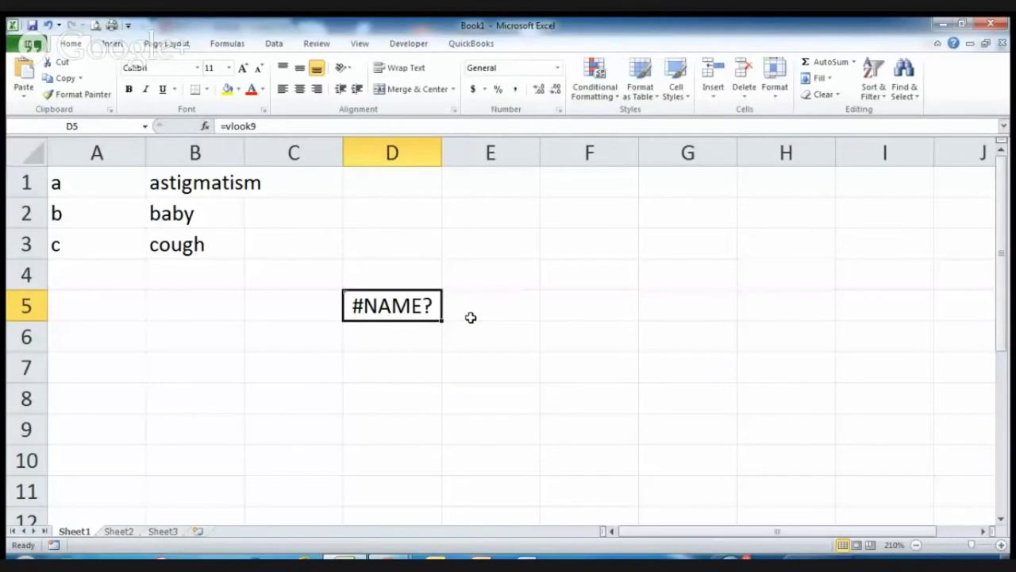
key(Delete)
click(511, 280)
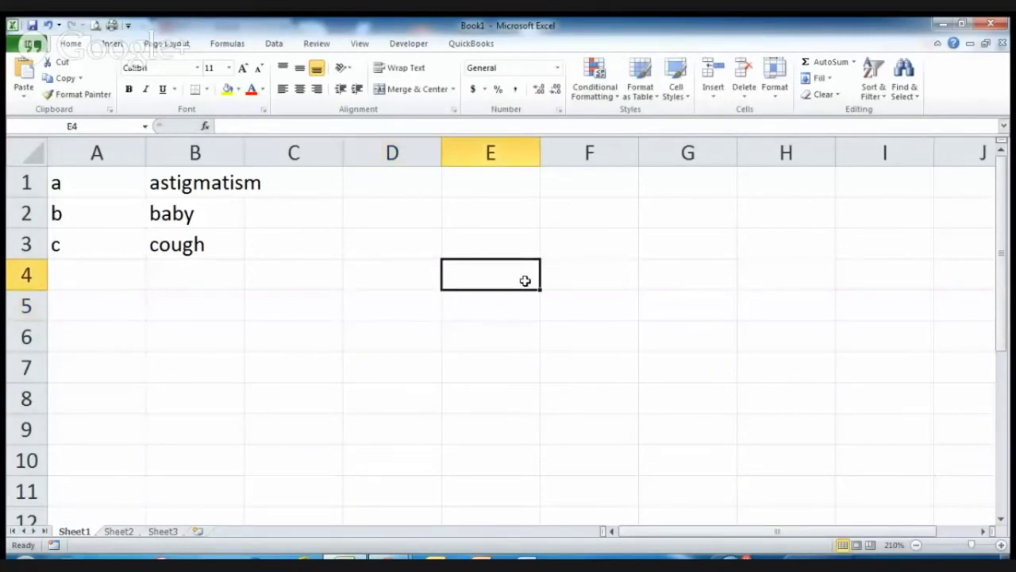
text(receipt)
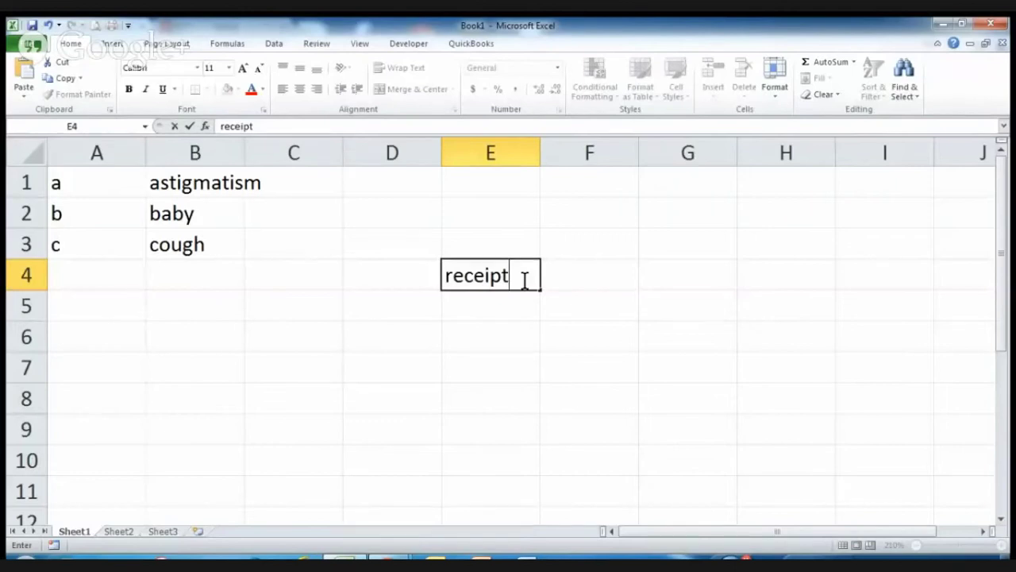
key(Return)
- Enter the receipt headings "code" in E6 and "item" in F6
key(Return)
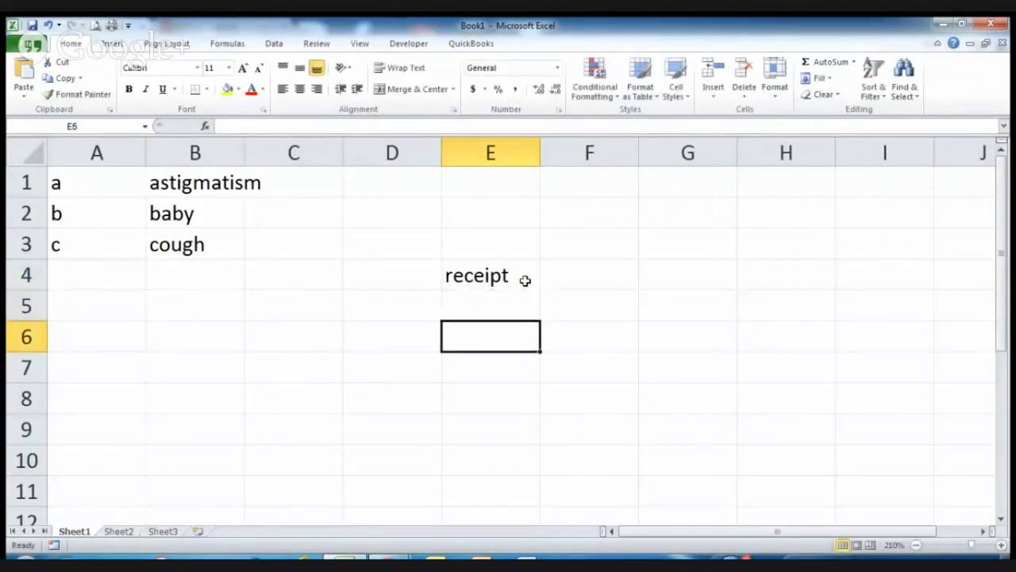
text(cod)
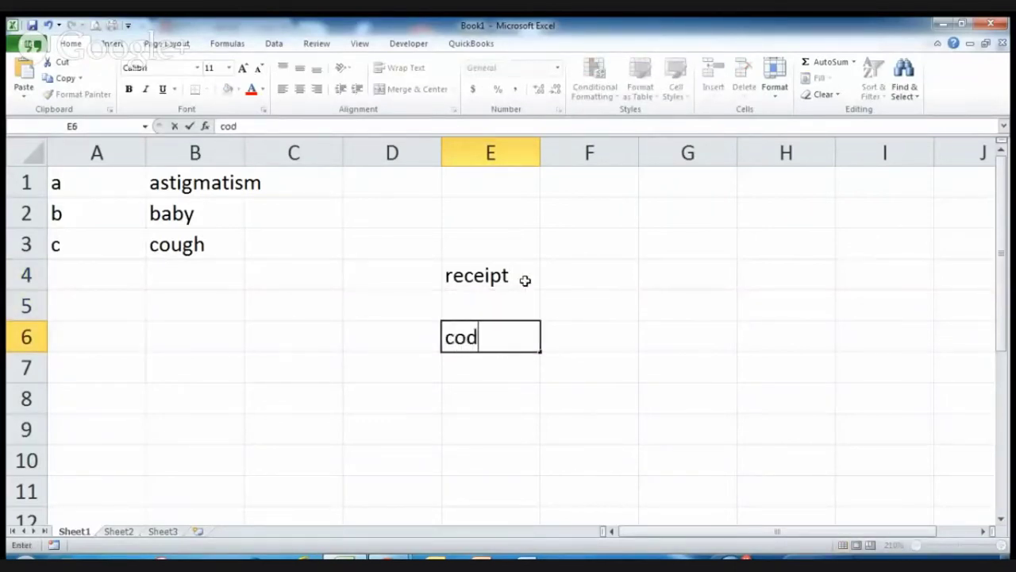
text(e)
key(Tab)
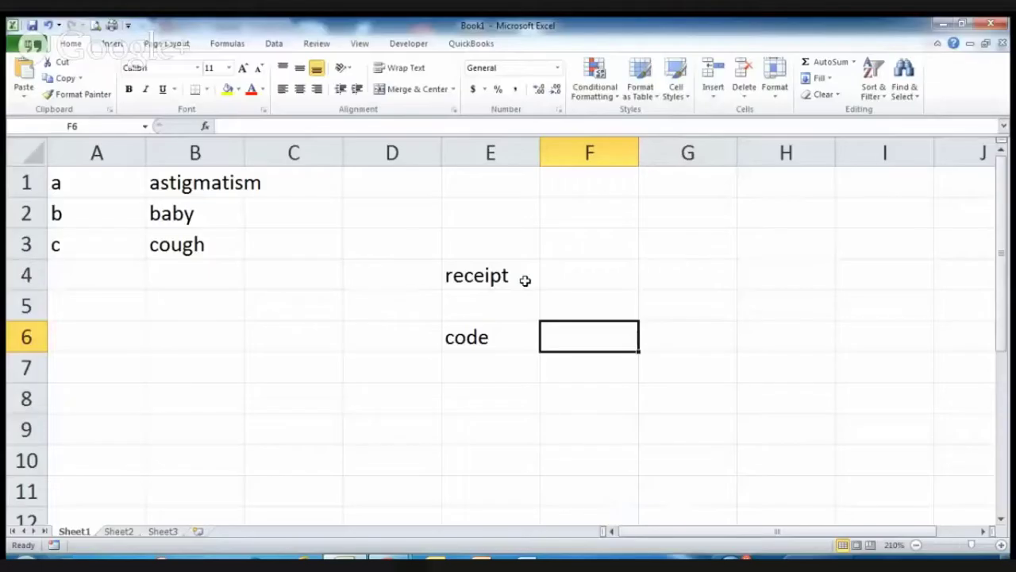
text(item)
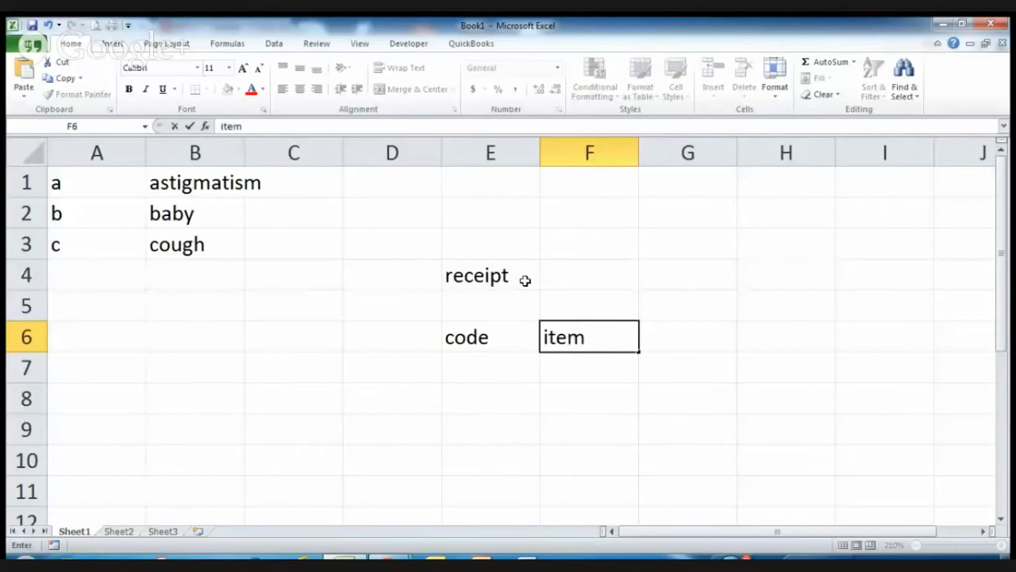
key(Tab)
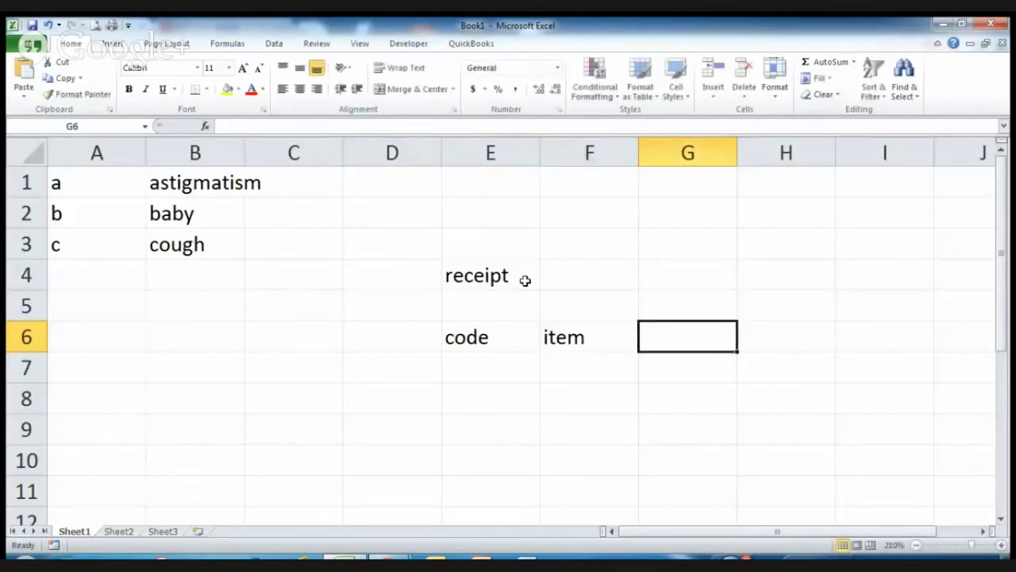
- Enter the code "b" in E7, directly below the code heading
key(Left)
key(Left)
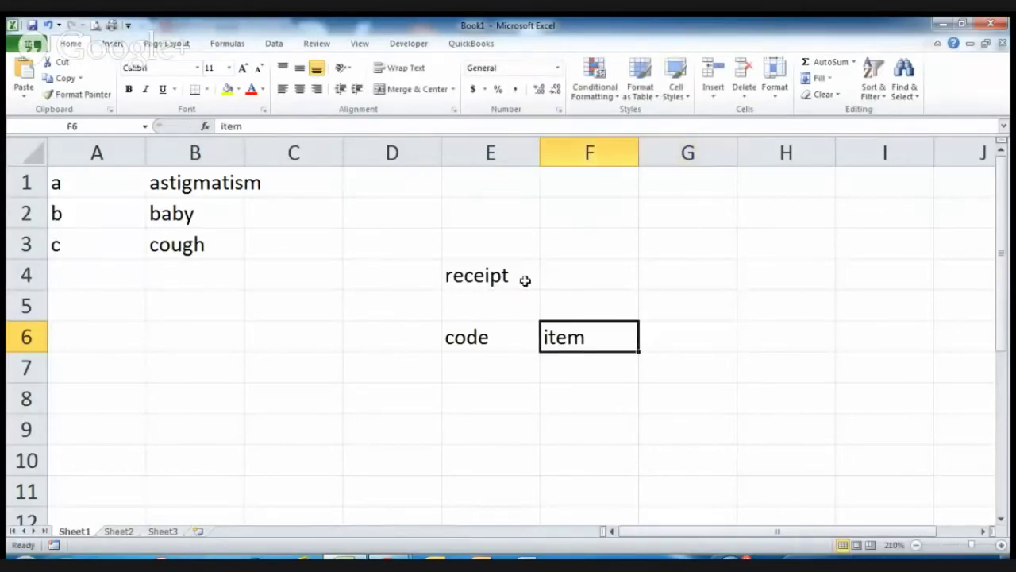
key(Down)
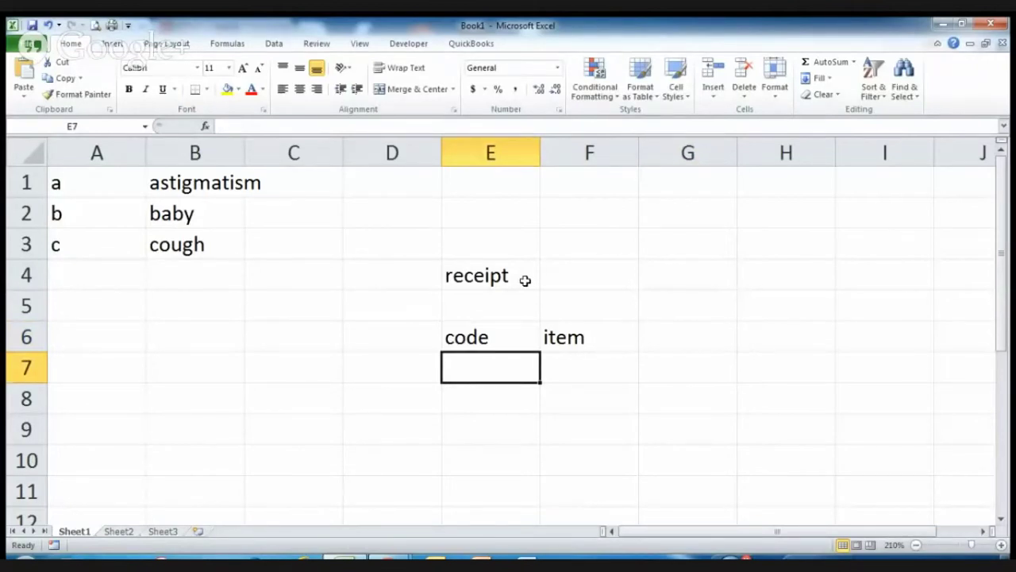
text(b)
key(Up)
text(c)
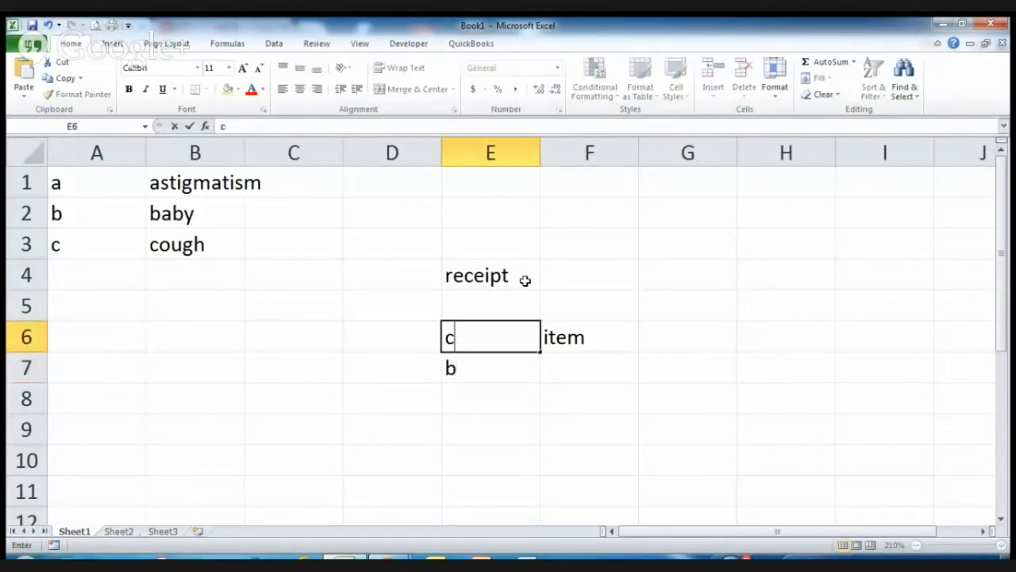
key(Return)
key(Up)
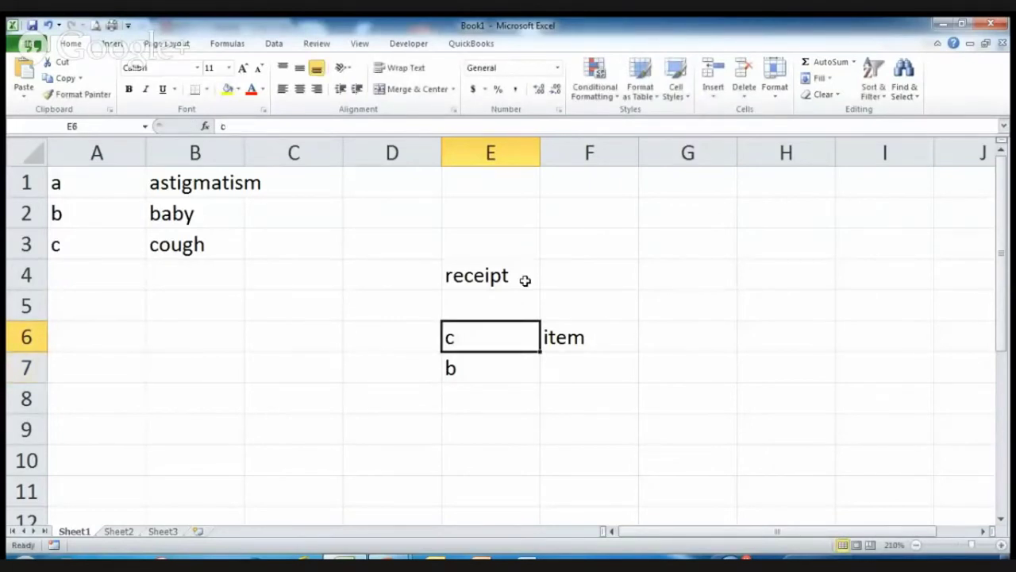
key(ctrl+z)
- Enter the code "c" in E8 without the suggested completion, and "a" in E9
key(Down)
key(Down)
text(c)
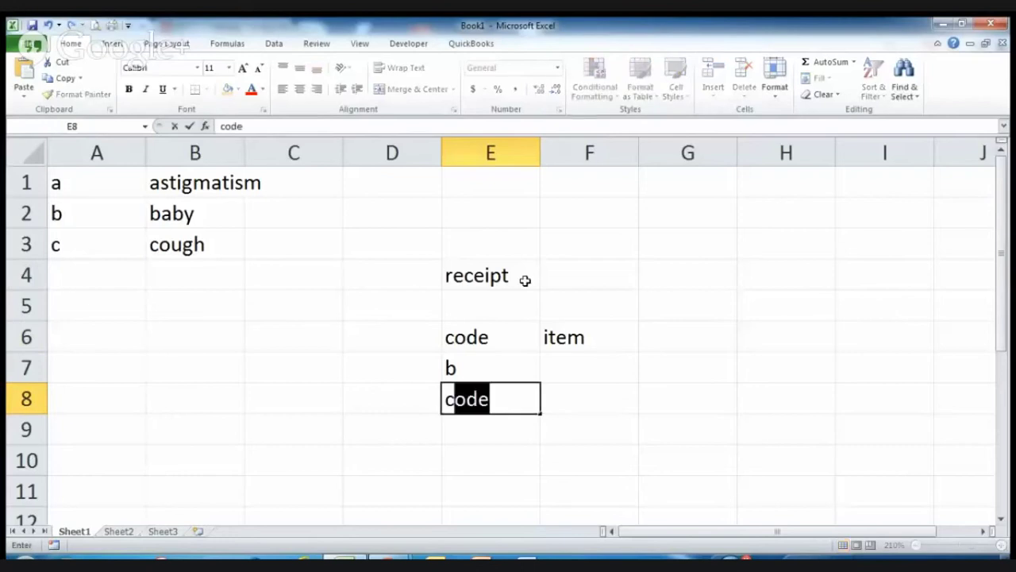
key(Delete)
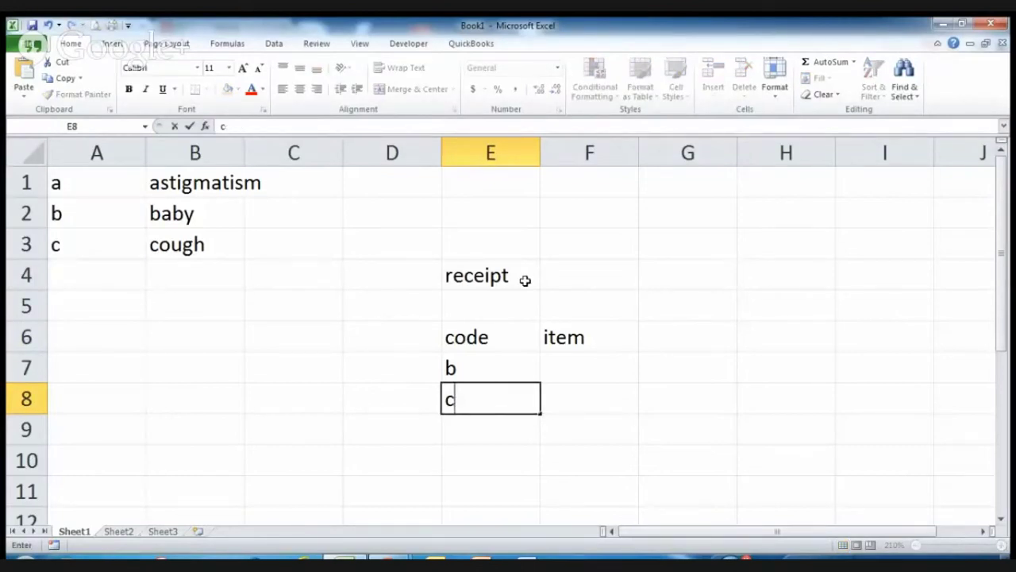
key(Return)
text(a)
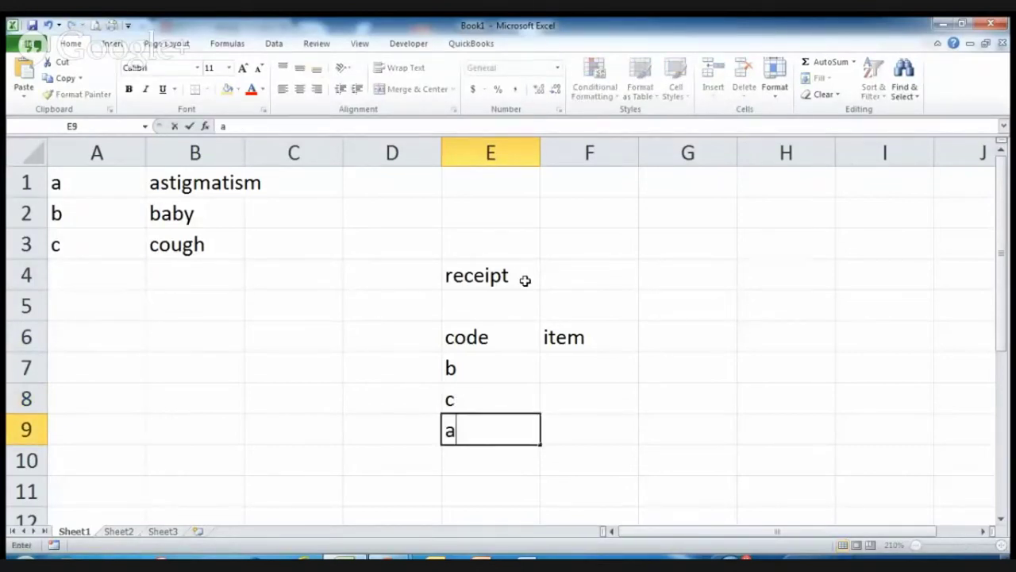
key(Tab)
- Start a VLOOKUP formula in F7 that uses cell E7 as the lookup value
key(Up)
key(Up)
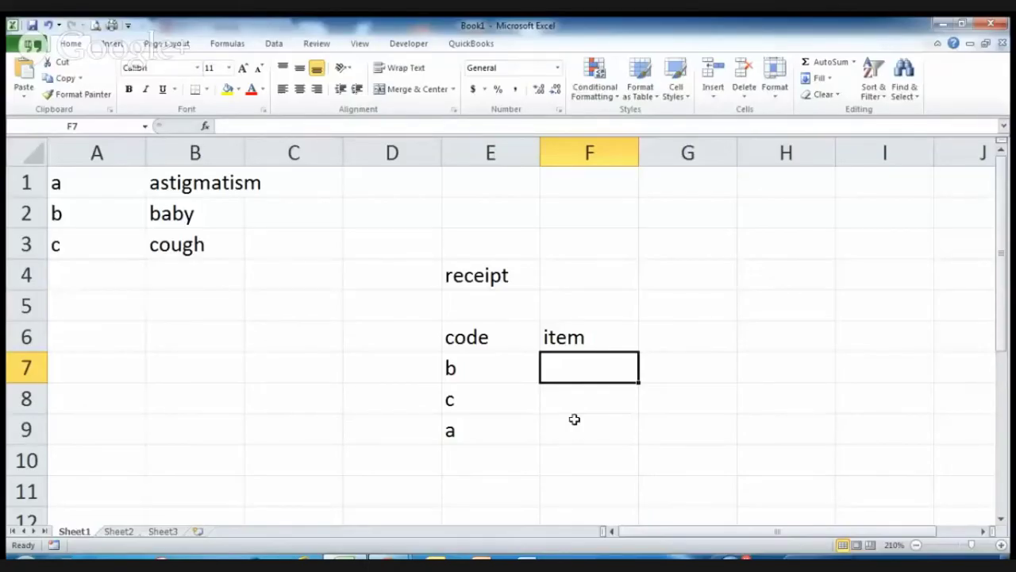
key(alt+Tab)
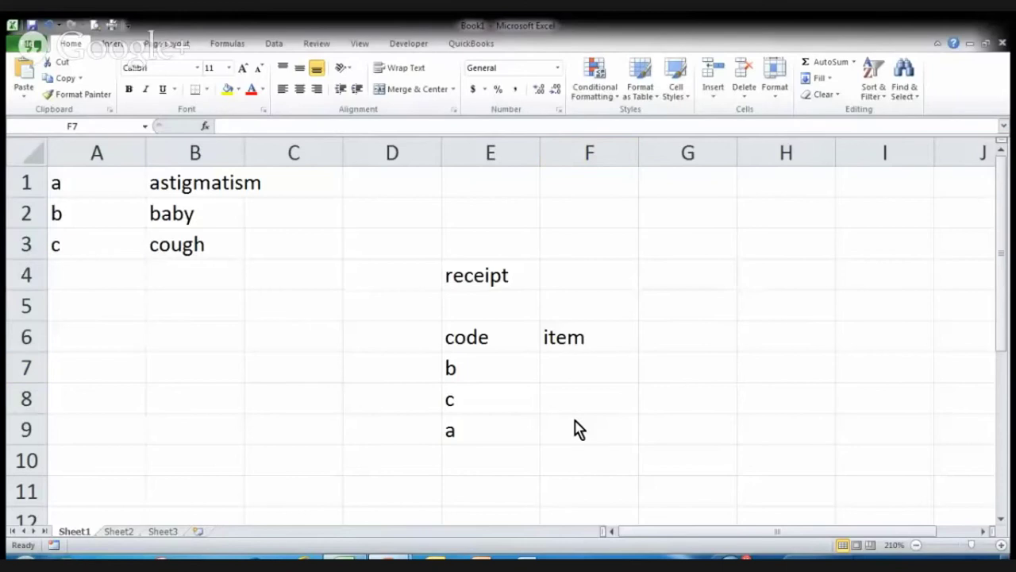
click(587, 368)
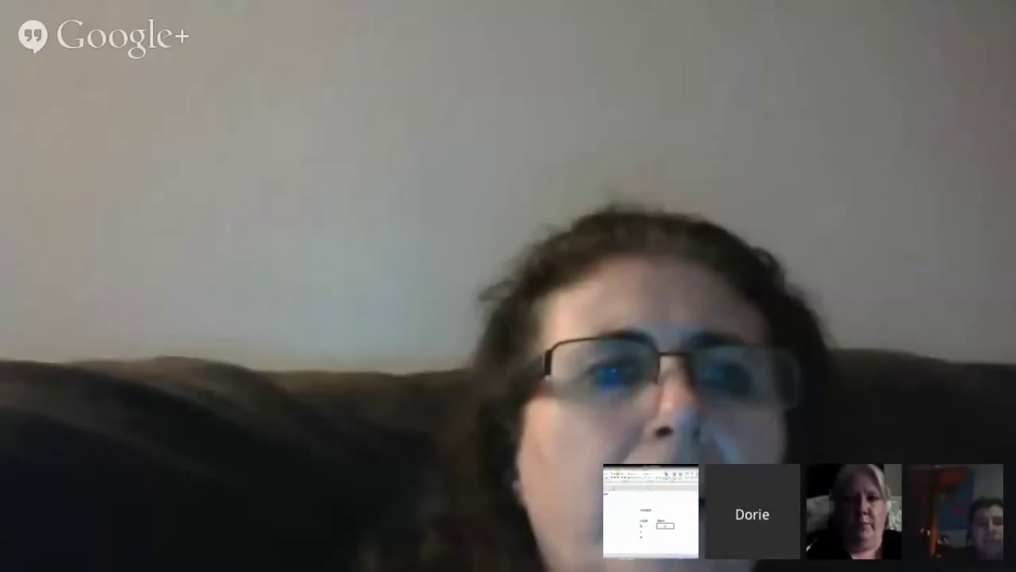
text(=)
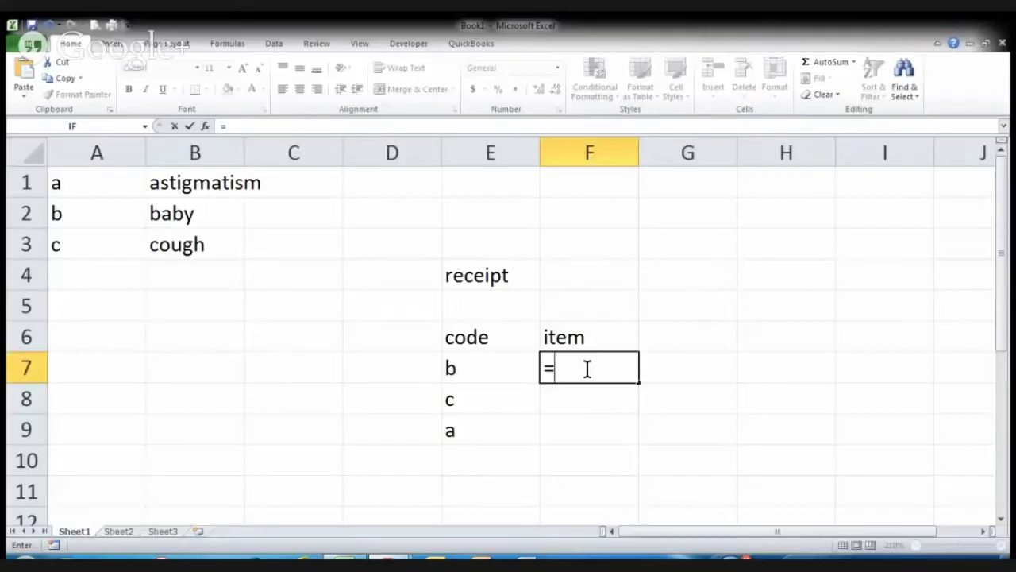
text(VLOOKUP)
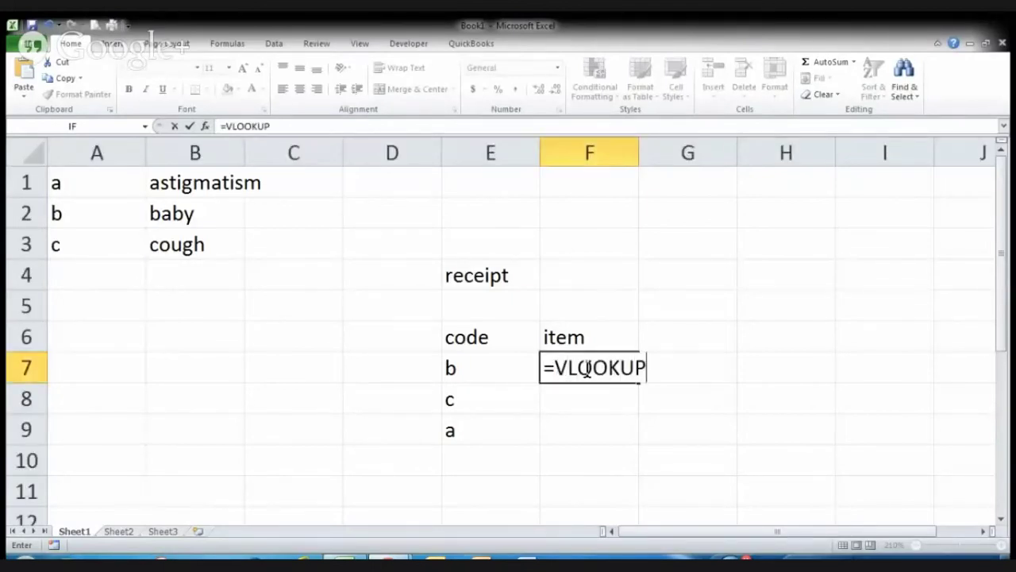
text(()
click(481, 368)
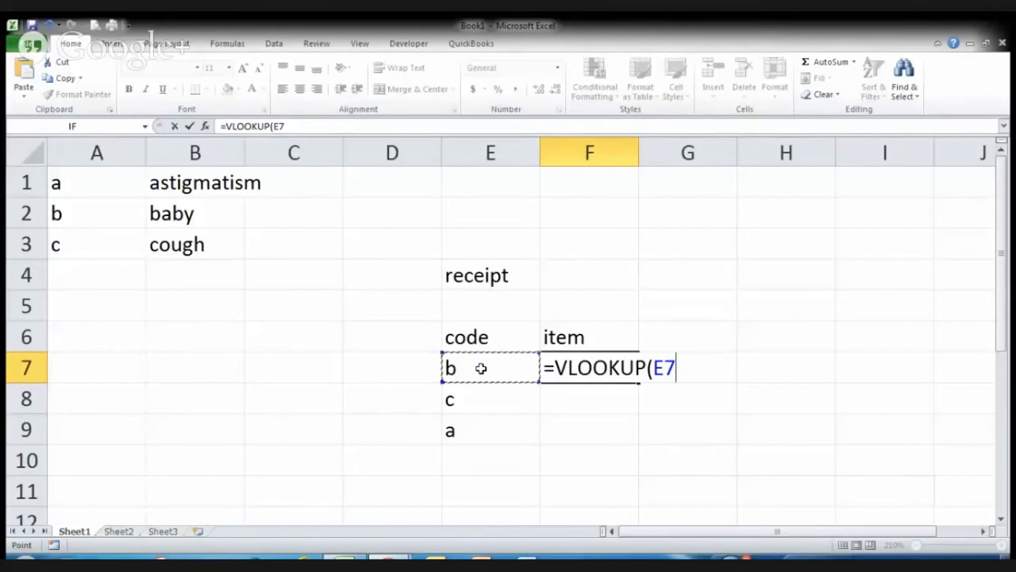
text(,)
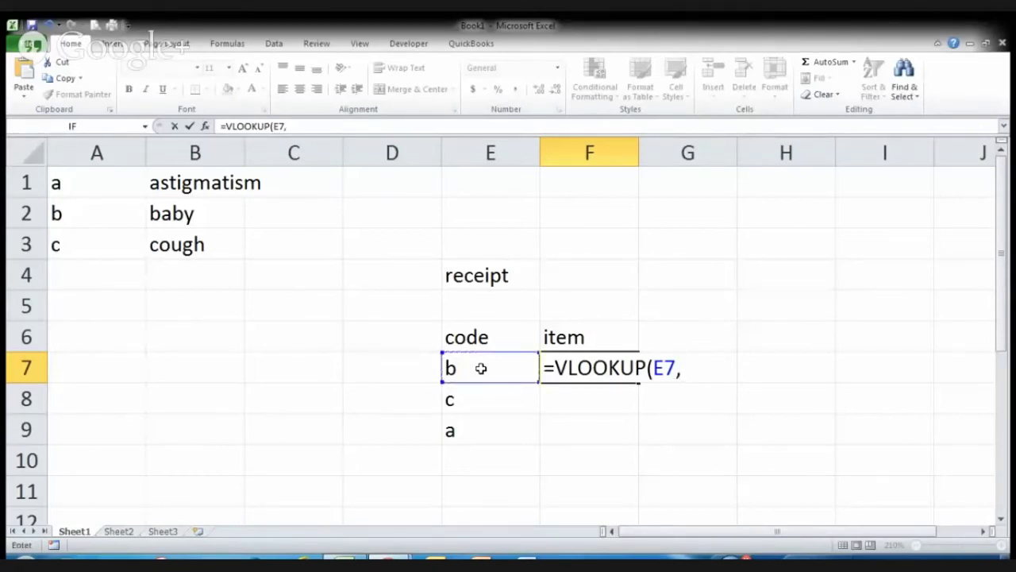
- Complete the VLOOKUP formula in F7 with the named range code as the table and 2 as the column index
key(F3)
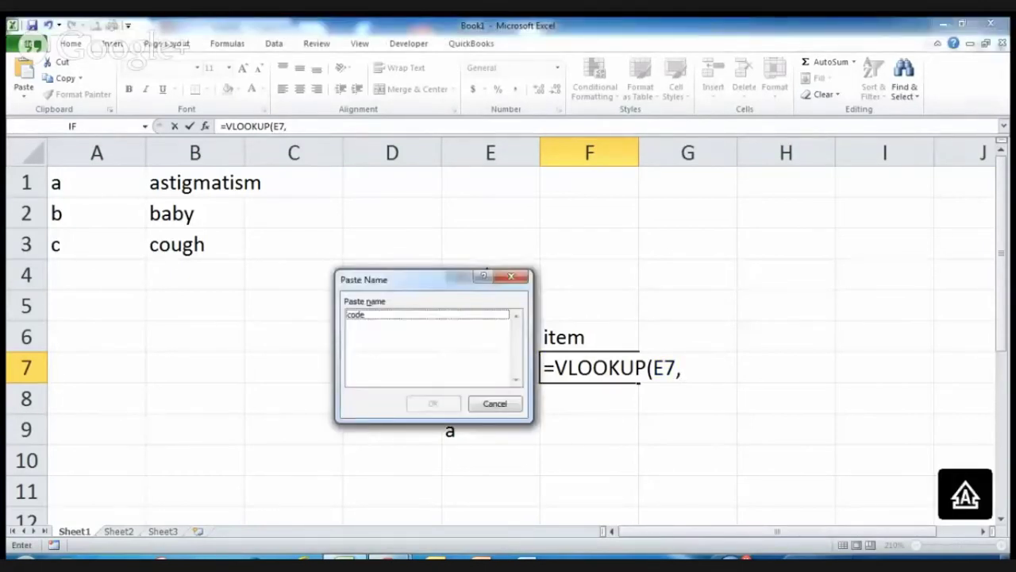
click(356, 314)
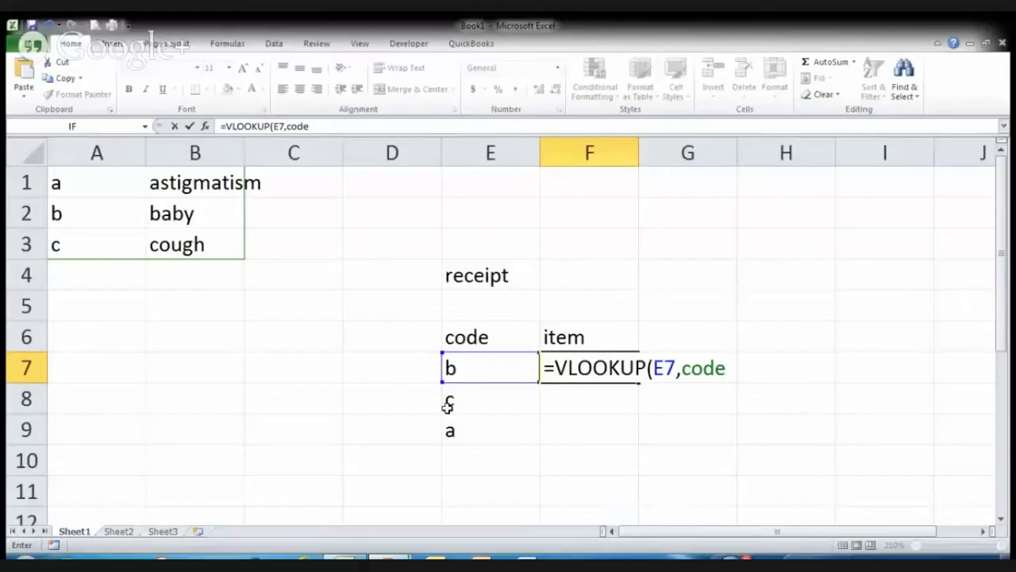
text(,2)
text())
key(Return)
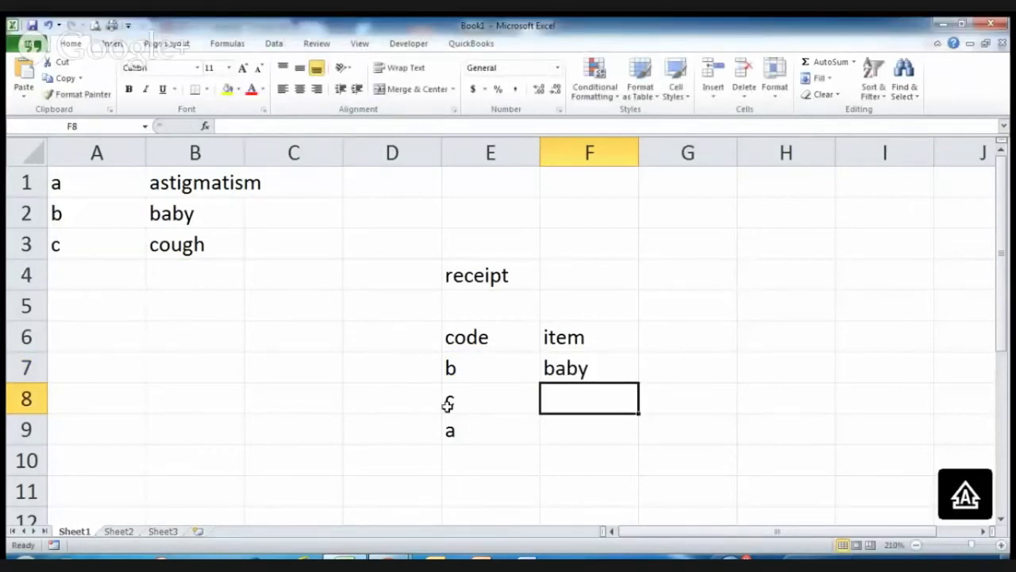
- Fill the VLOOKUP formula from F7 down through F9 so every receipt code has its item
key(Up)
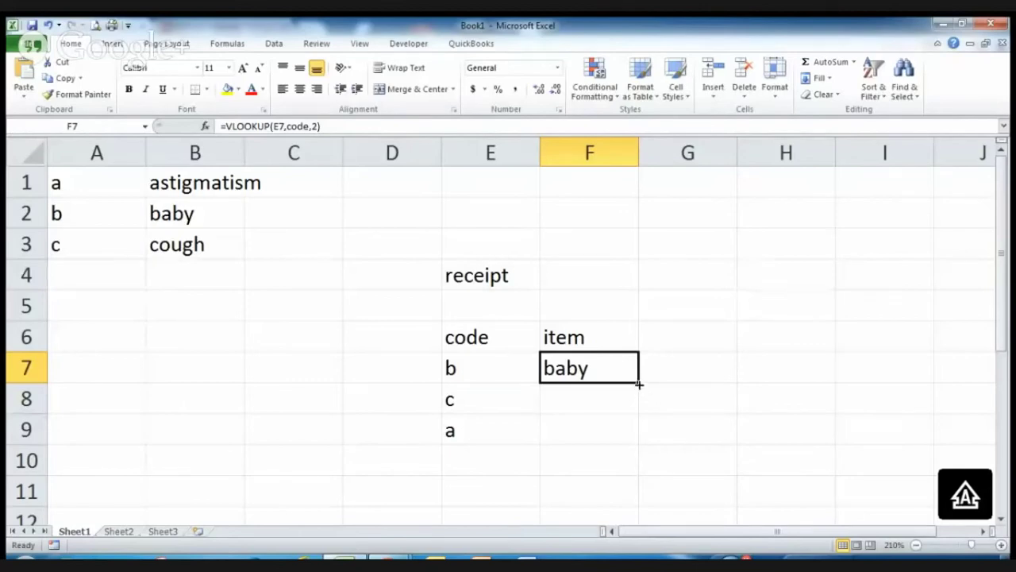
drag(639, 382, 642, 436)
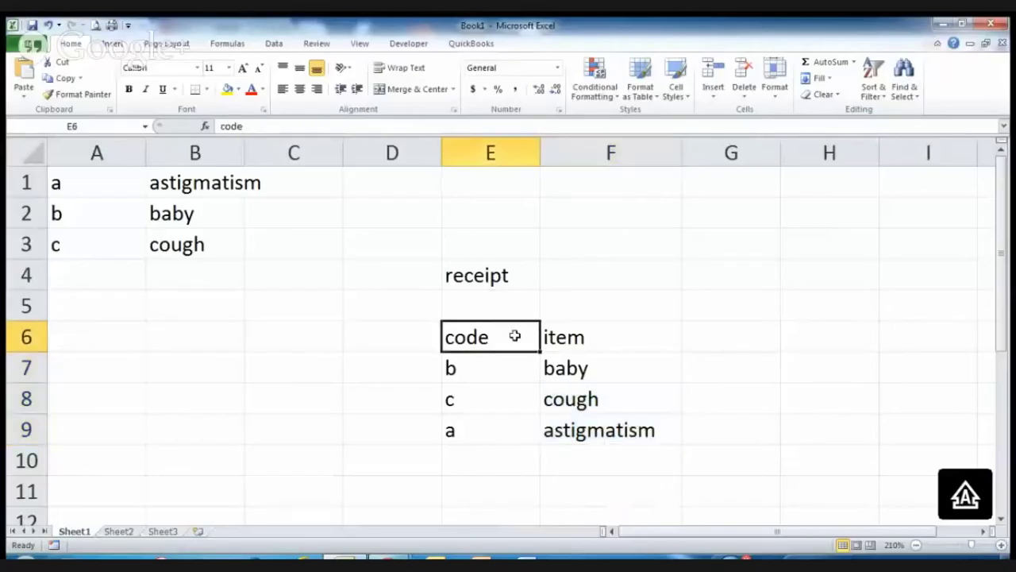
click(494, 372)
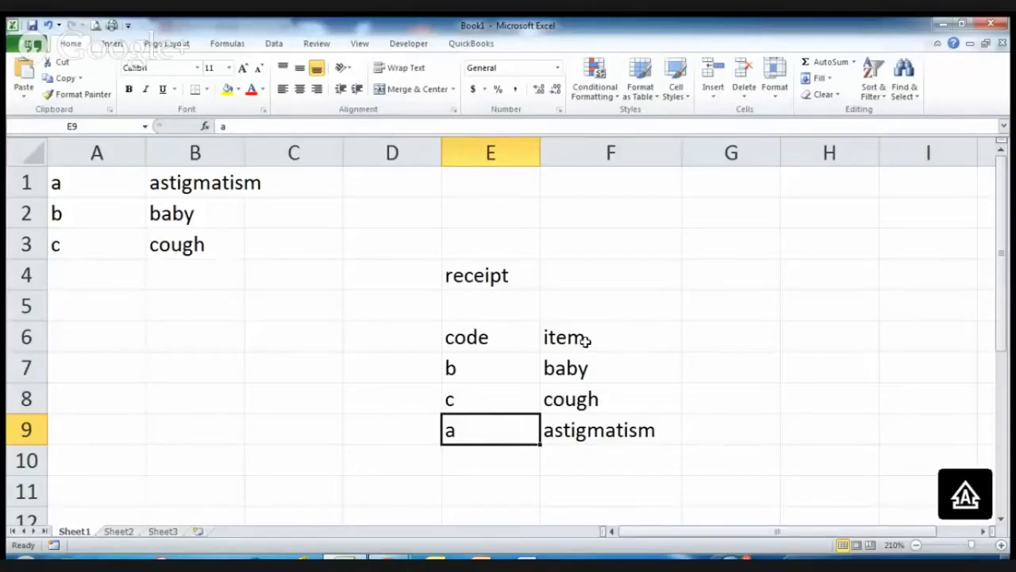
click(586, 341)
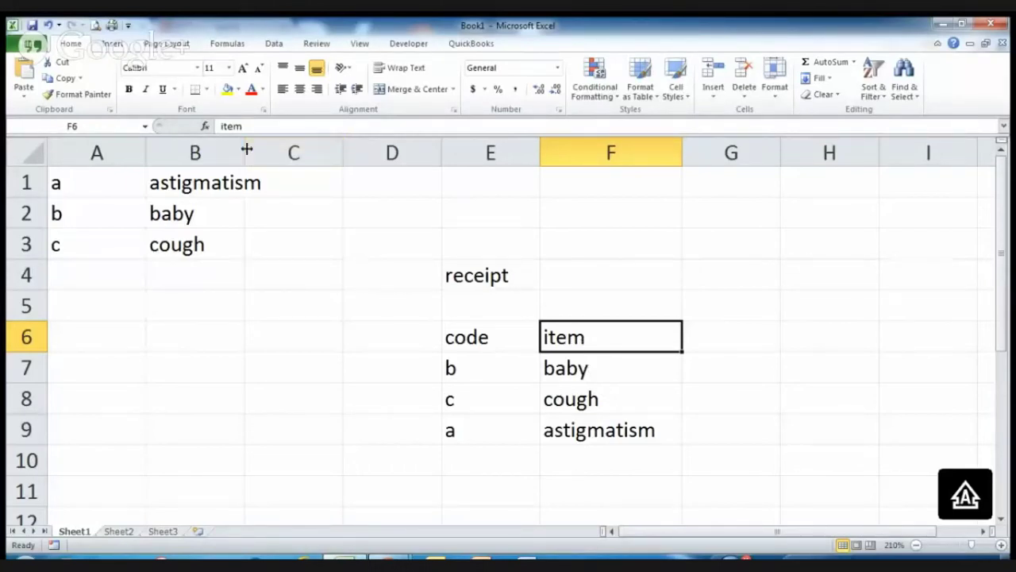
- Widen column B to fit "astigmatism" and enter the amounts 100, 1500 and 50 in C1 to C3
drag(245, 147, 265, 148)
click(314, 186)
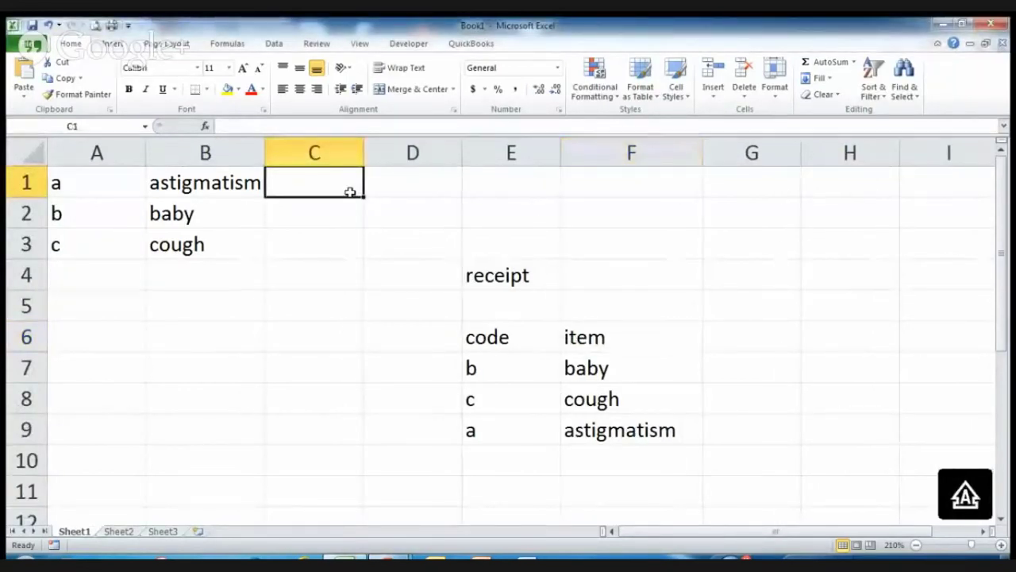
text(100)
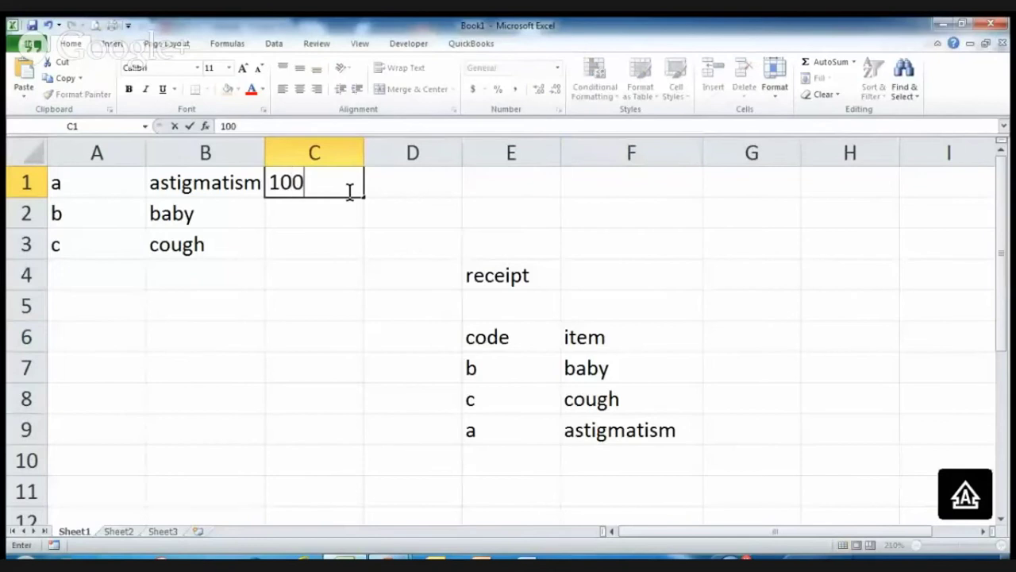
key(Return)
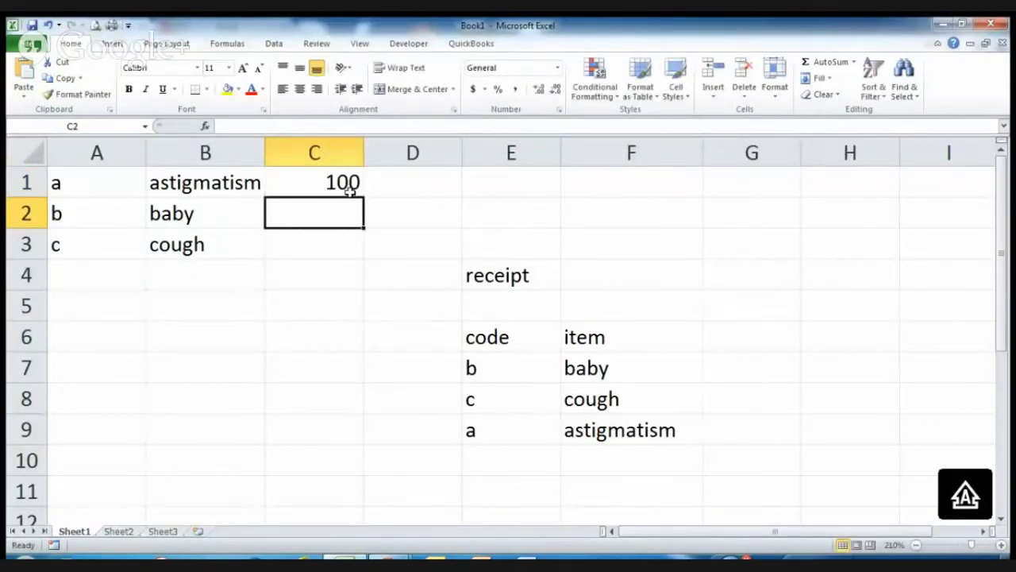
text(1)
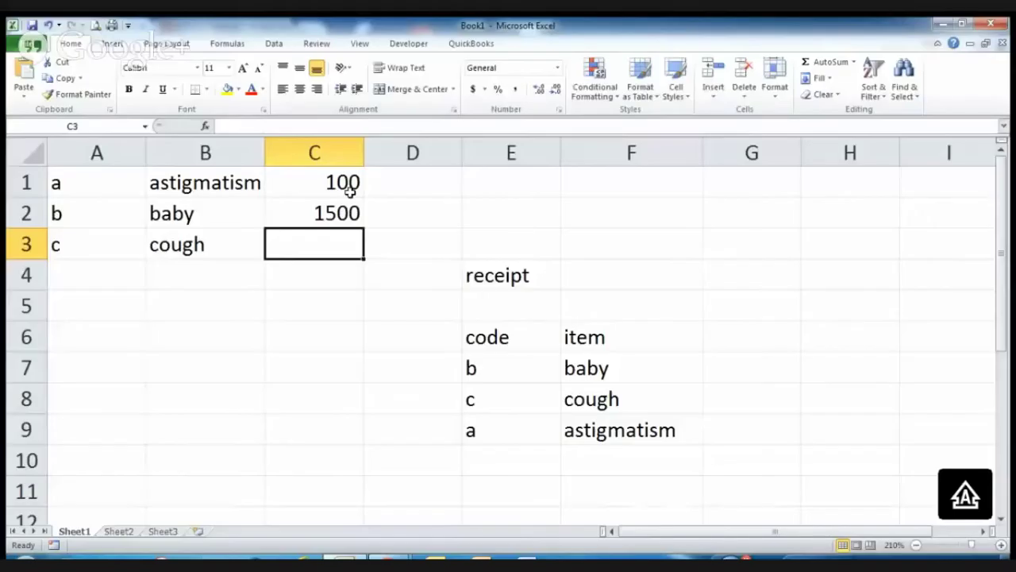
text(500)
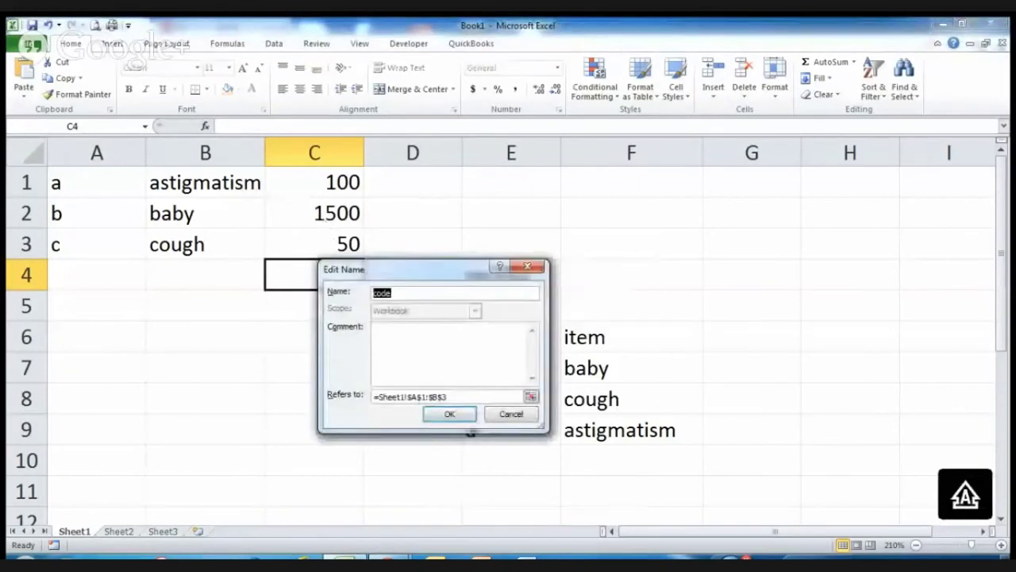
- Edit the cell range that the named range code refers to
drag(397, 270, 562, 270)
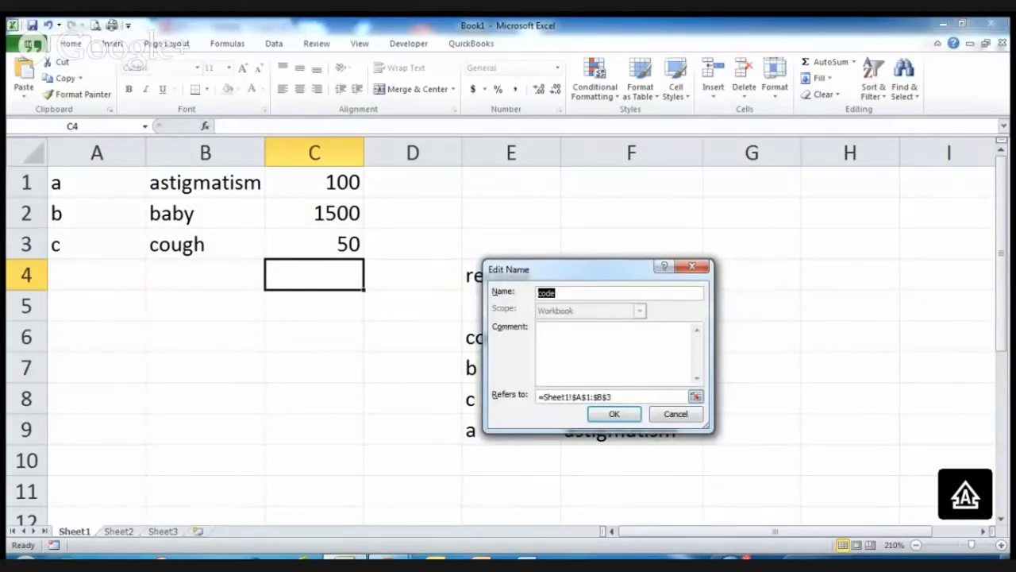
click(602, 396)
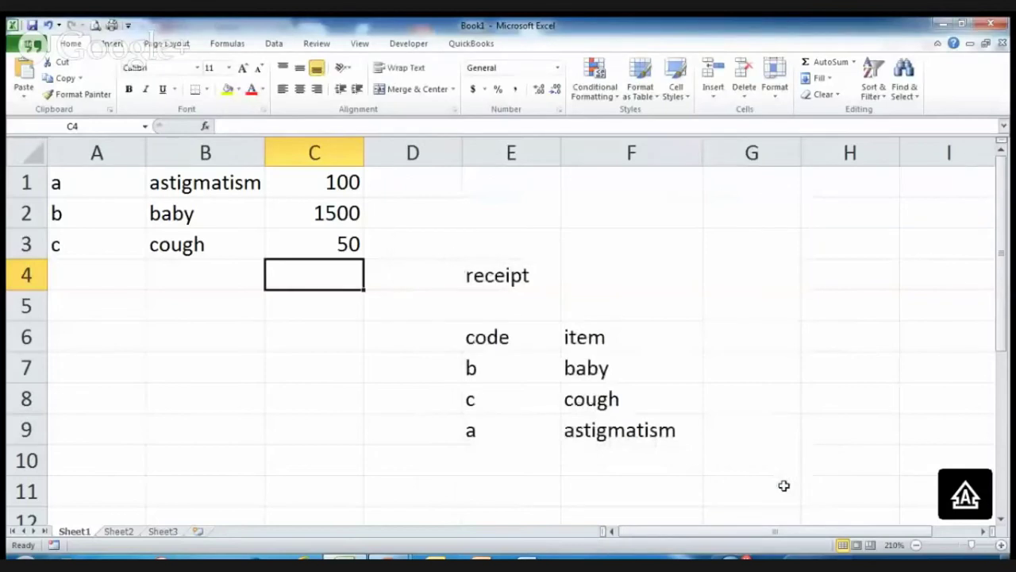
- Add the column heading PRICE in G6, beside the receipt's item heading
click(742, 339)
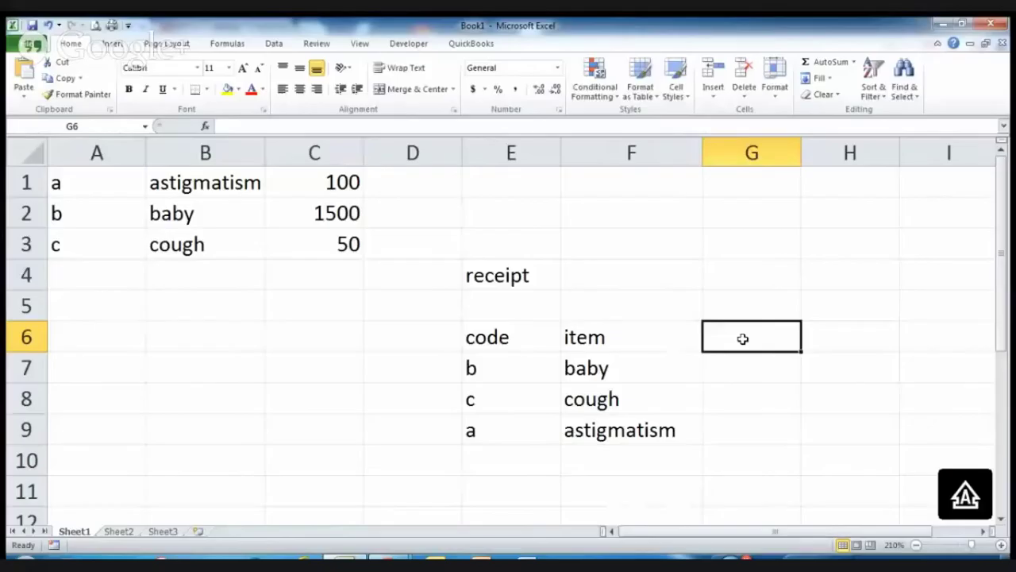
text(PRI)
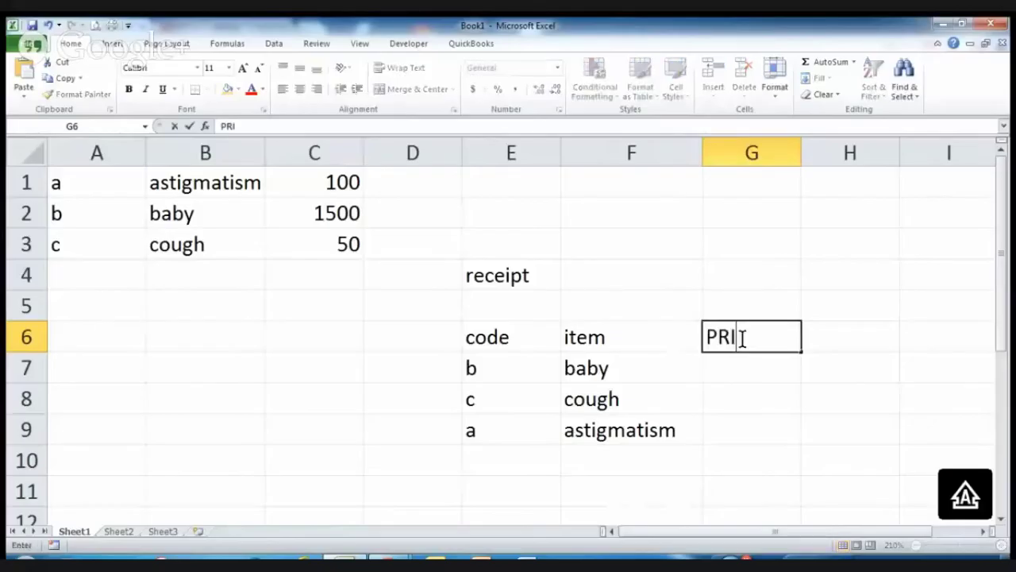
text(CE)
key(Return)
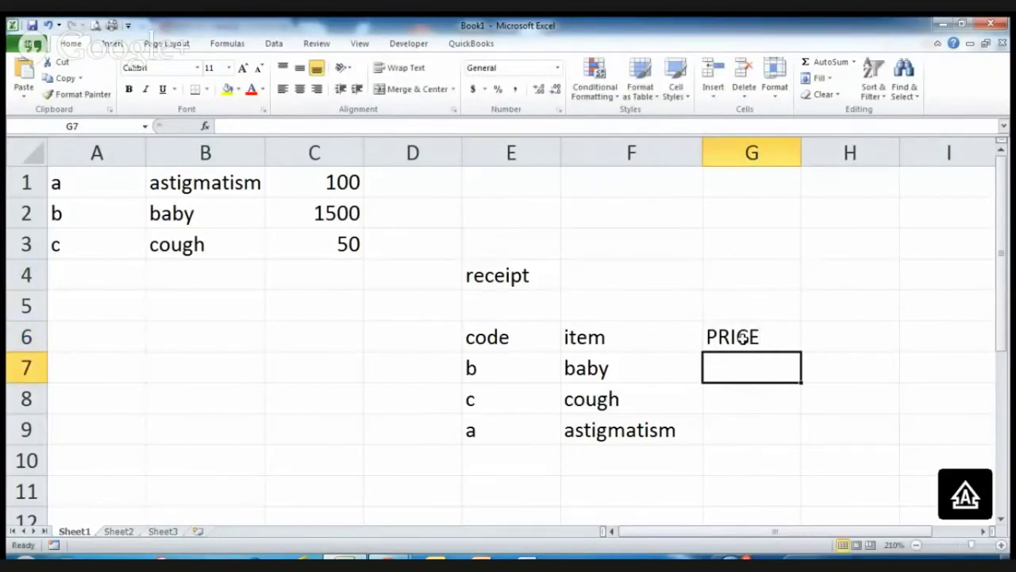
- Start a VLOOKUP formula in G7 for the price of the first receipt code
text(=)
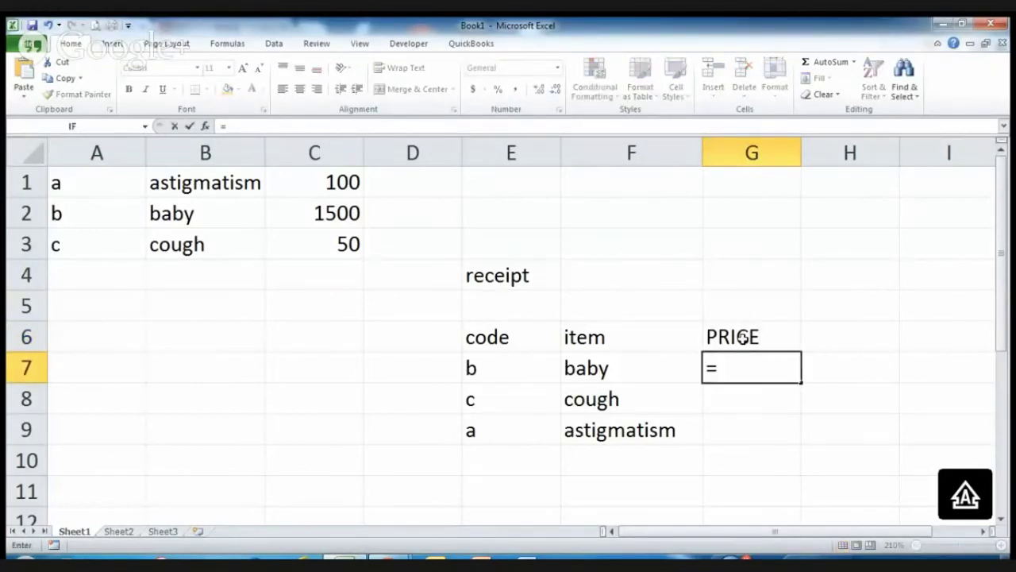
text(VLOOK)
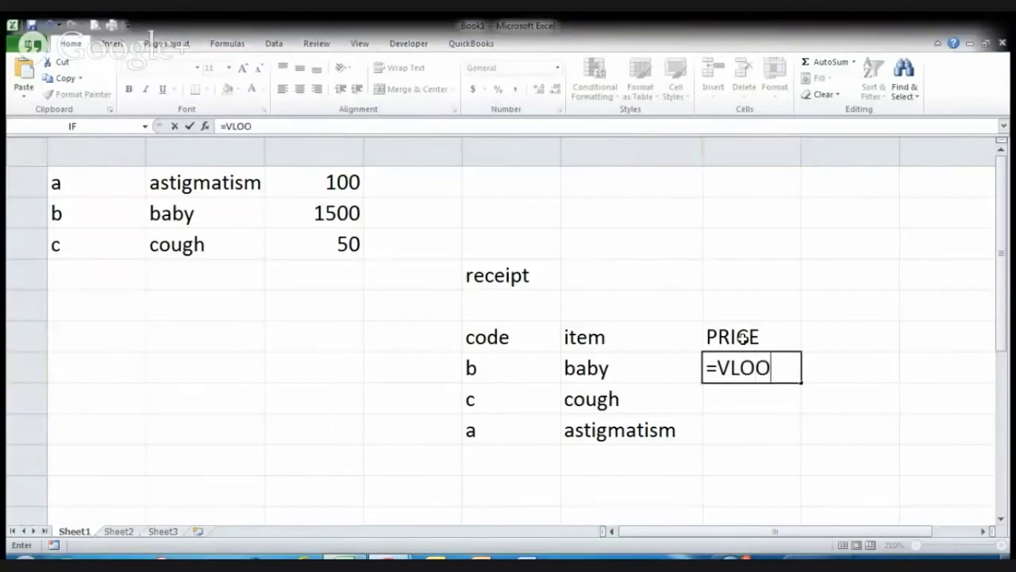